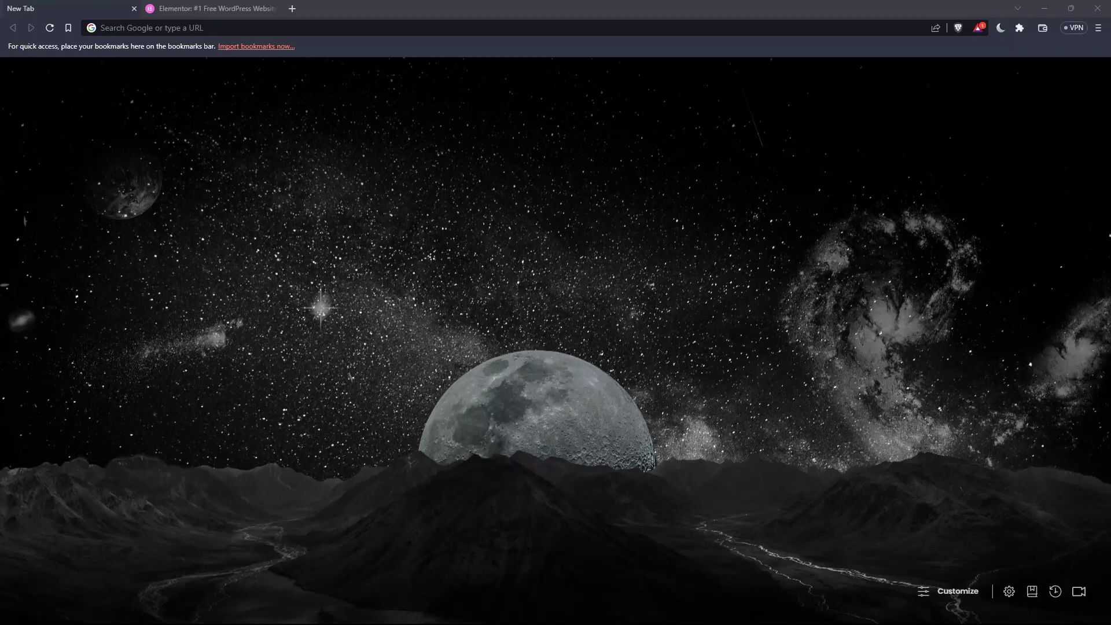
# - Go to elementor.com by switching to the already-open Elementor tab
pyautogui.click(223, 25)
pyautogui.write('elemo')
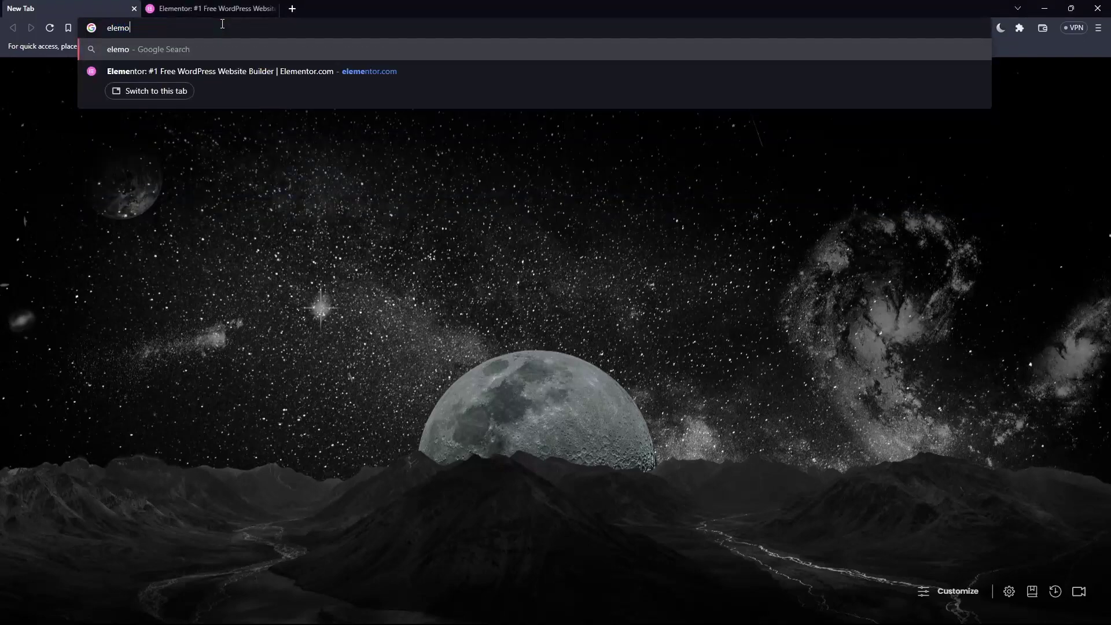
pyautogui.write('ento')
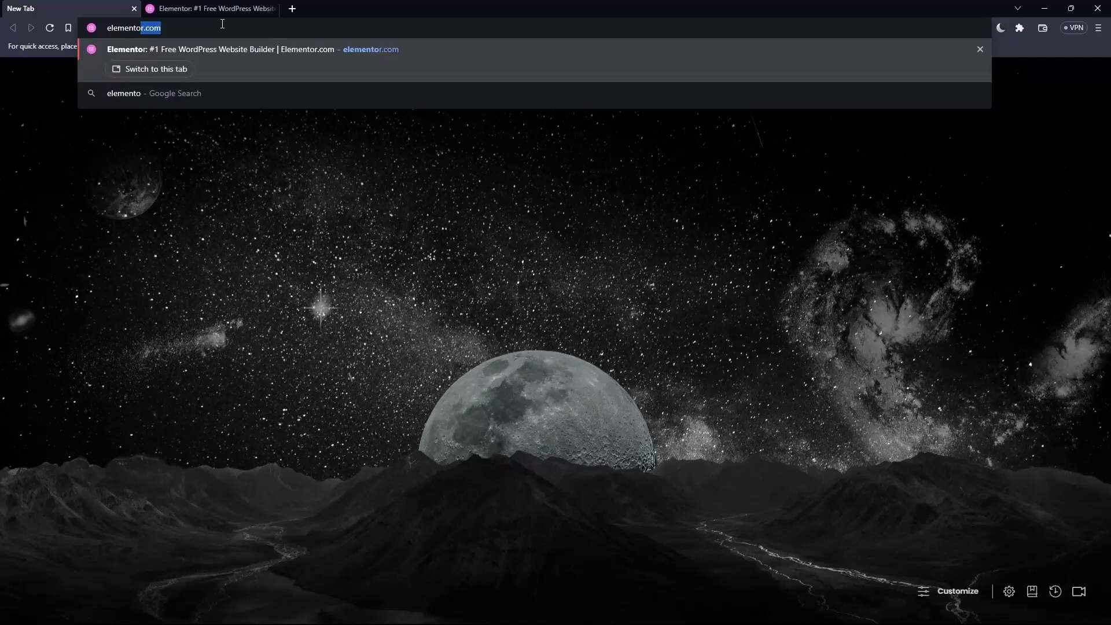
pyautogui.write('r.com')
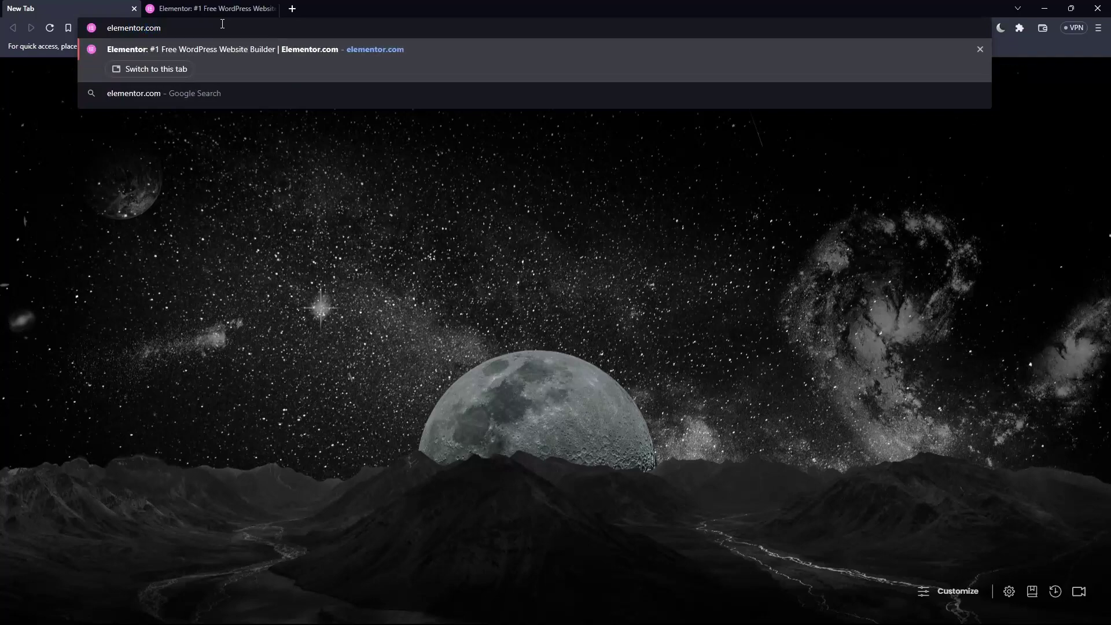
pyautogui.press('Return')
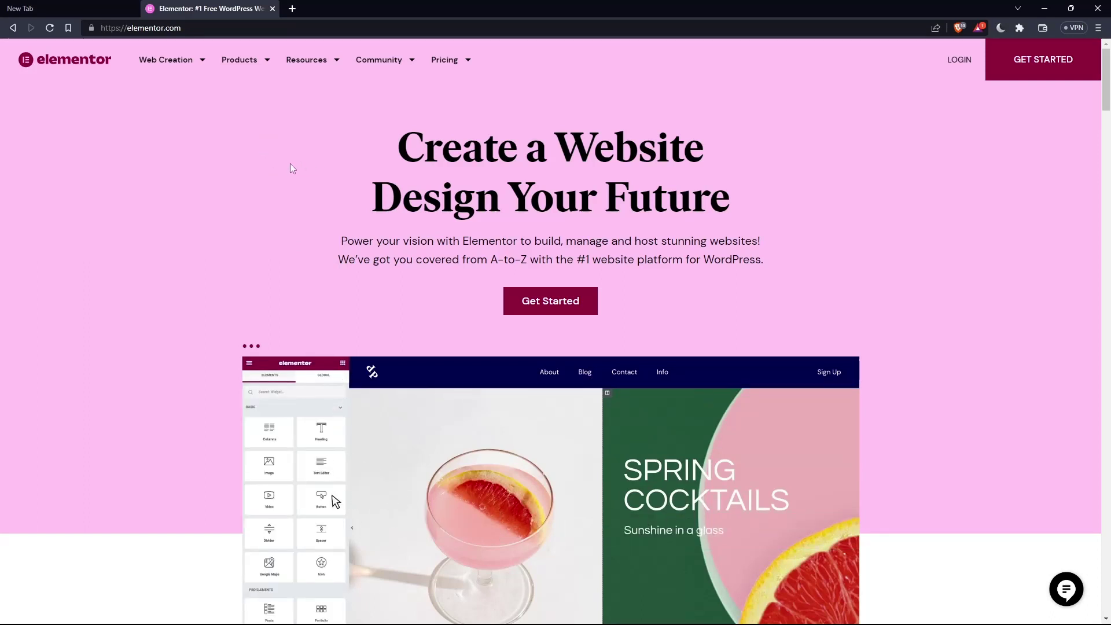
pyautogui.click(959, 60)
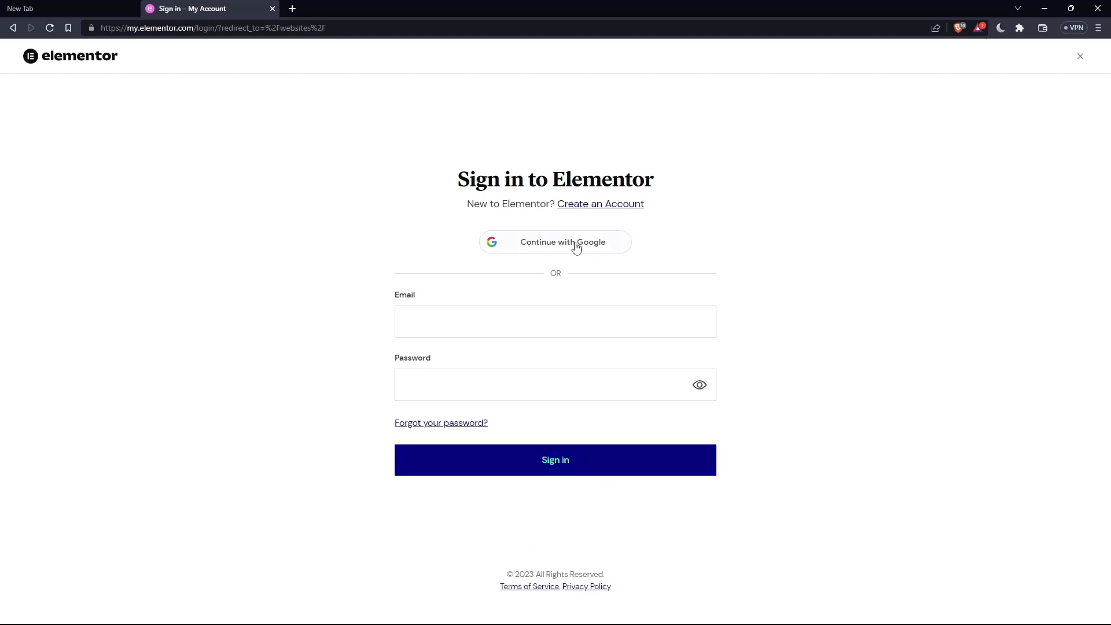
pyautogui.click(91, 58)
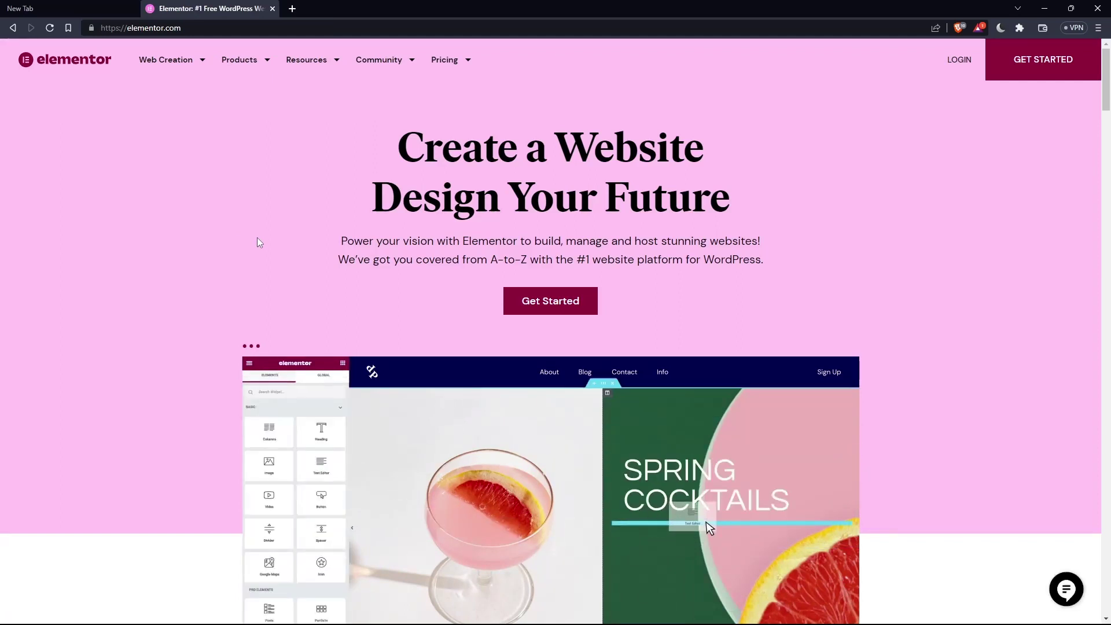
# - Open the design chooser, preview the Digital Marketing Studio plan, then return to the chooser
pyautogui.click(1055, 60)
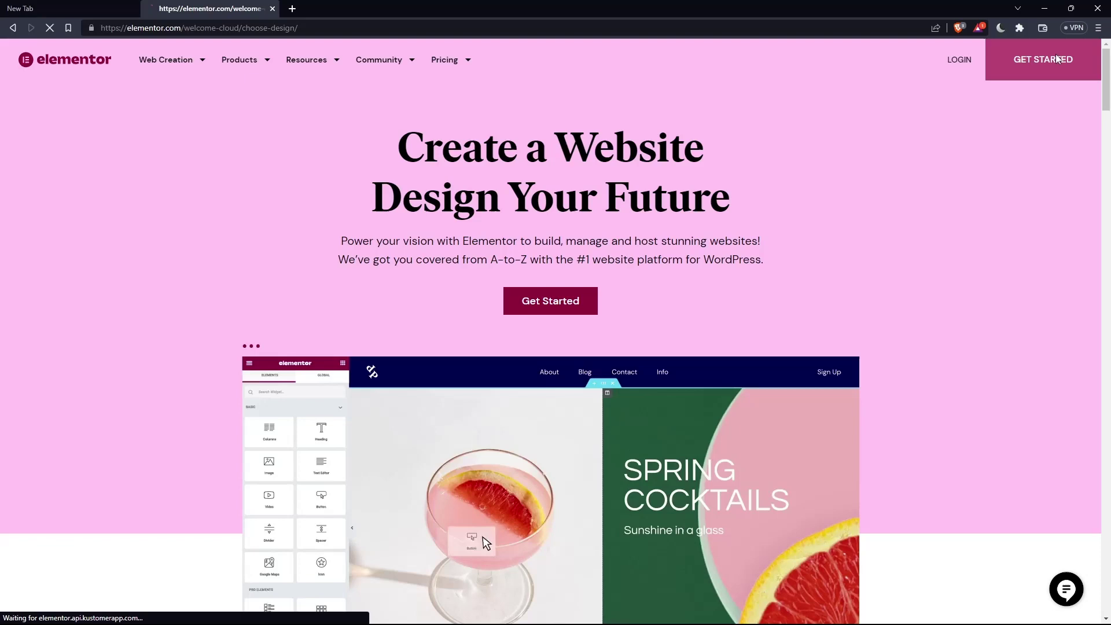
pyautogui.click(13, 26)
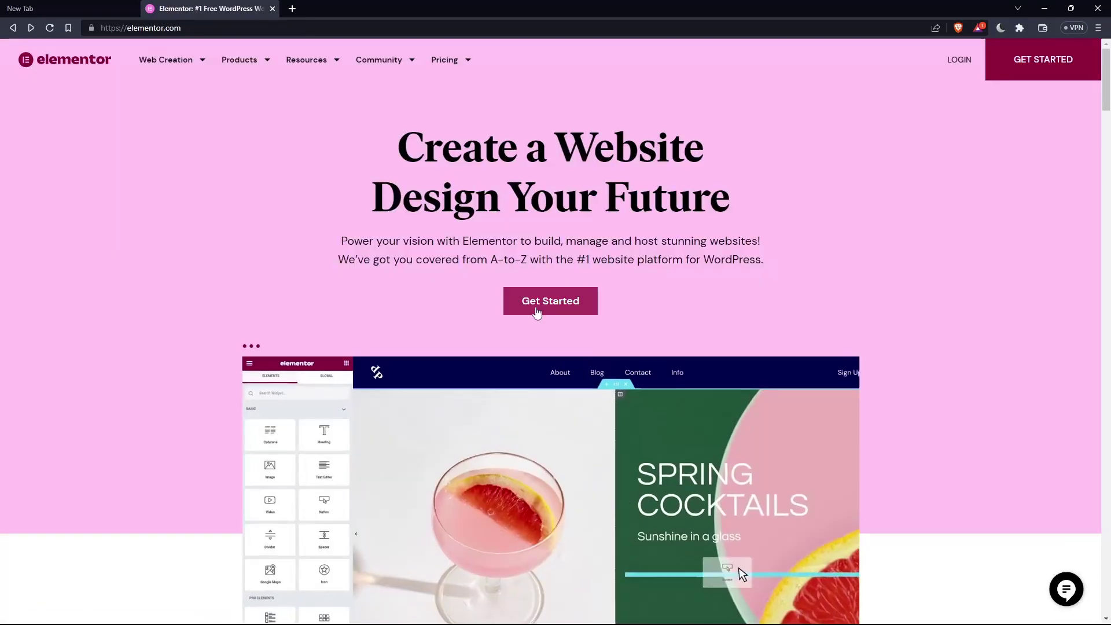
pyautogui.click(1042, 59)
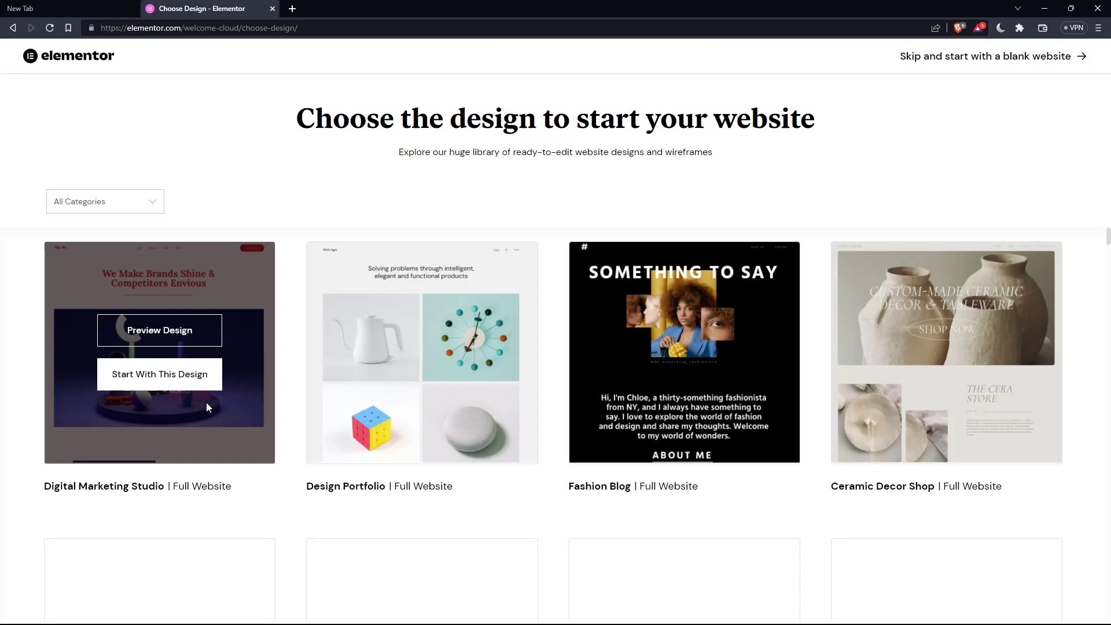
pyautogui.scroll(-2, 520, 325)
pyautogui.scroll(2, 520, 326)
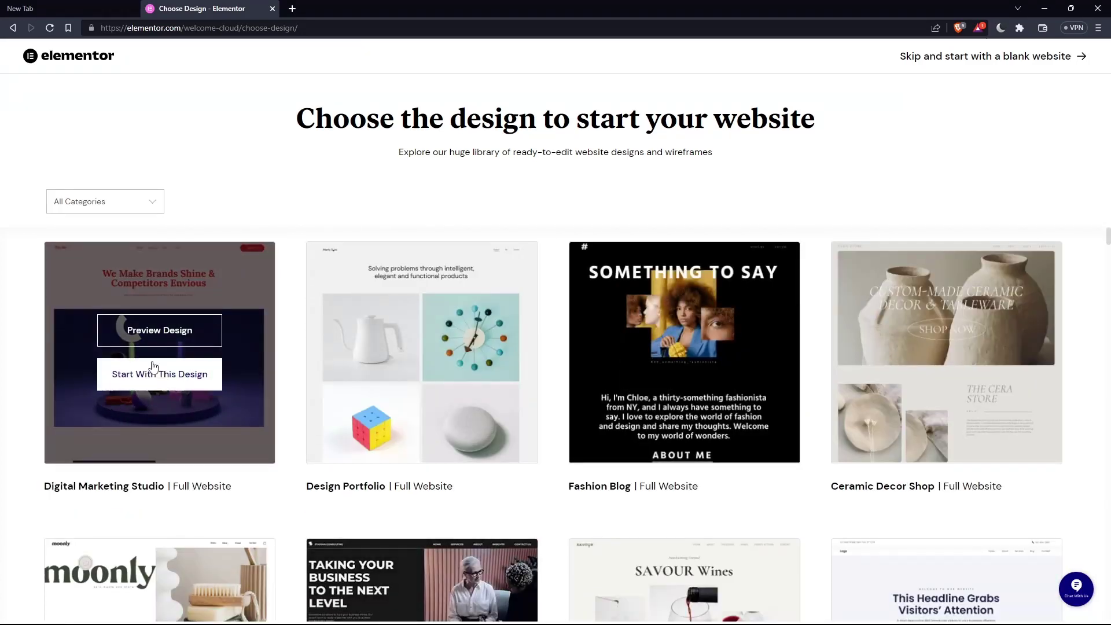
pyautogui.click(159, 379)
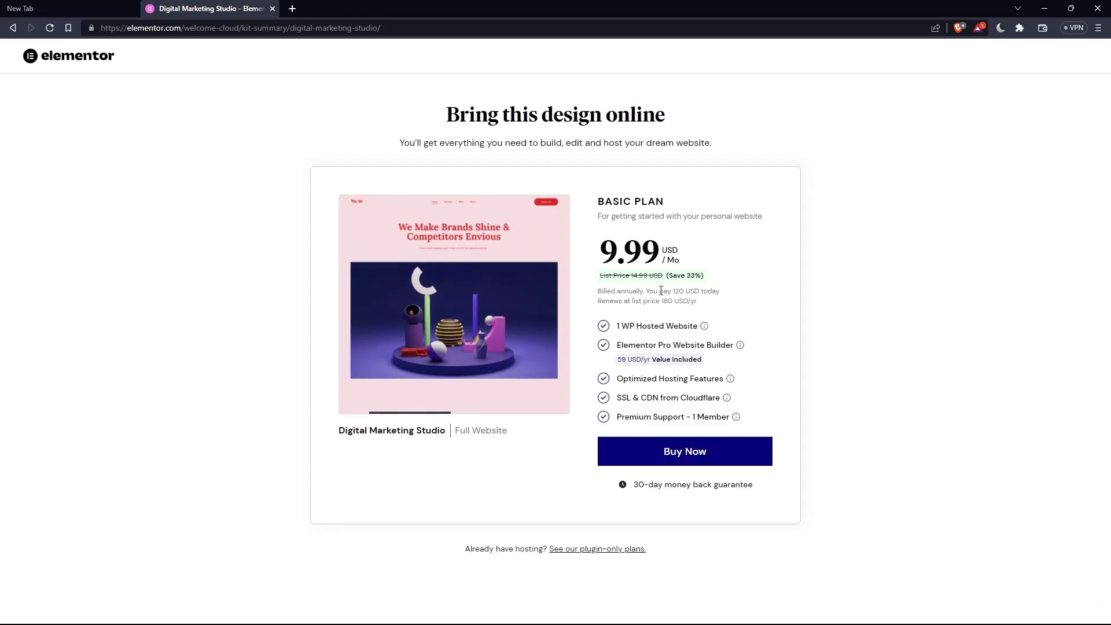
pyautogui.hotkey('alt', 'Left')
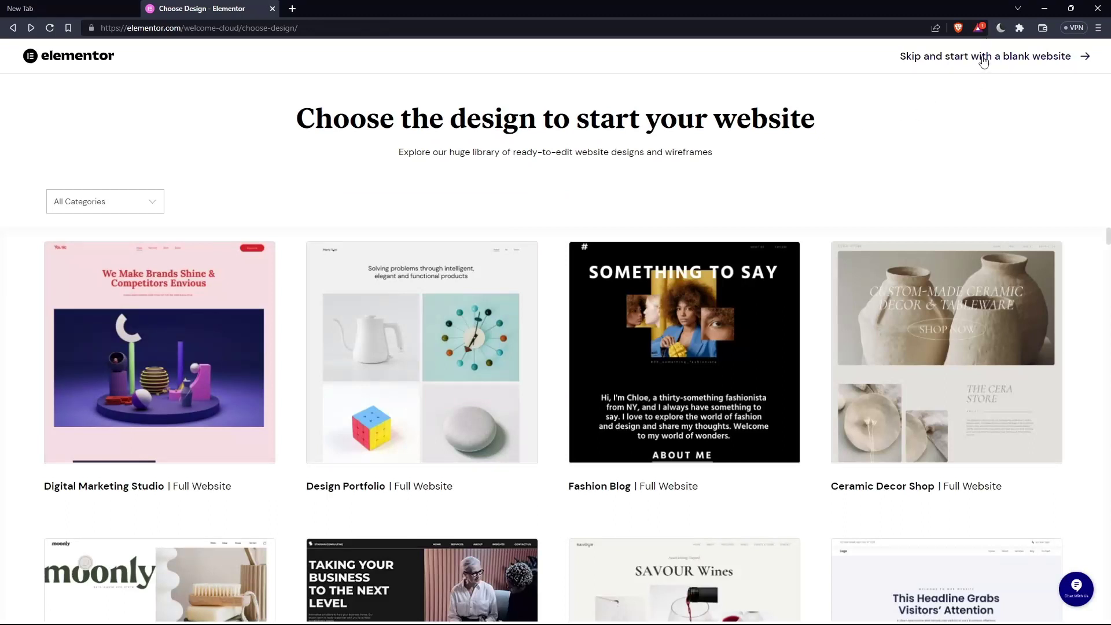
# - Skip to a blank website and view the plugin-only Pro plans
pyautogui.click(988, 65)
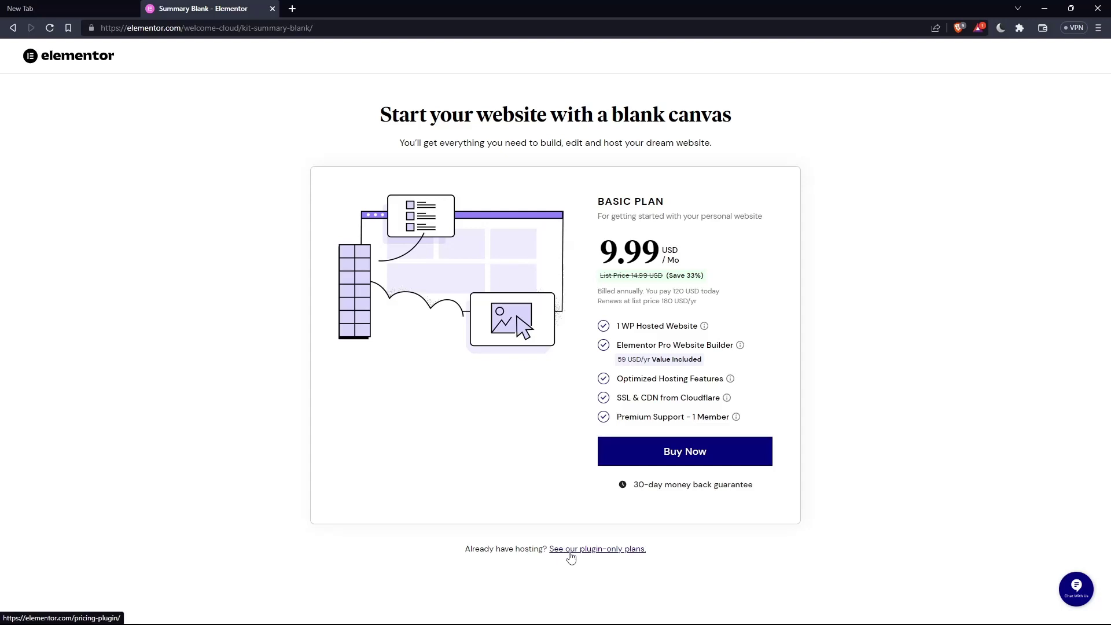
pyautogui.click(570, 549)
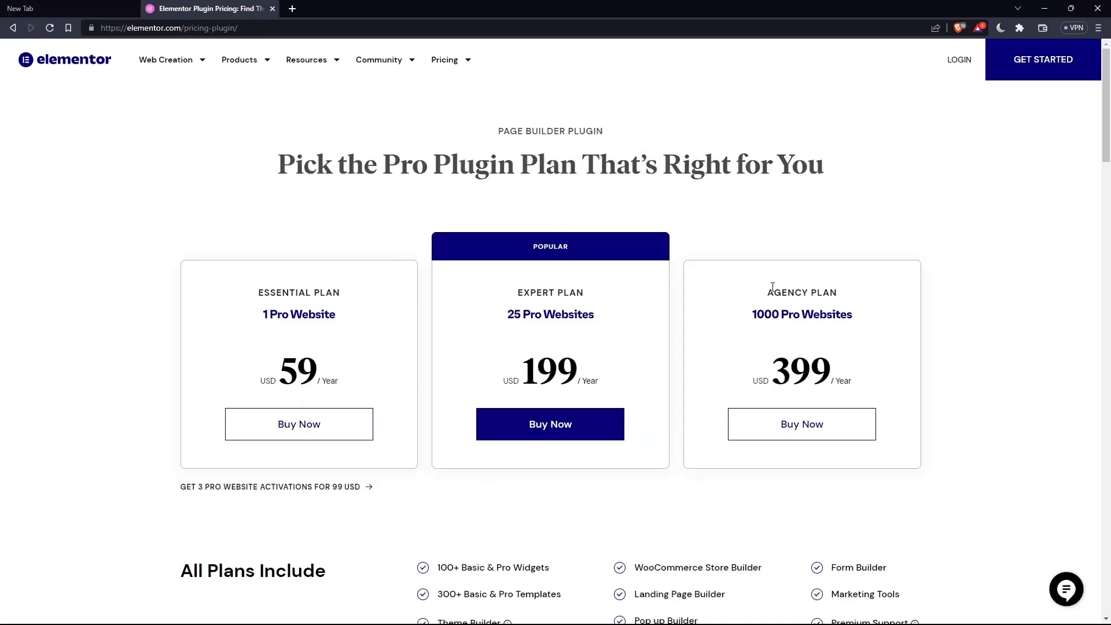
pyautogui.scroll(-2, 773, 288)
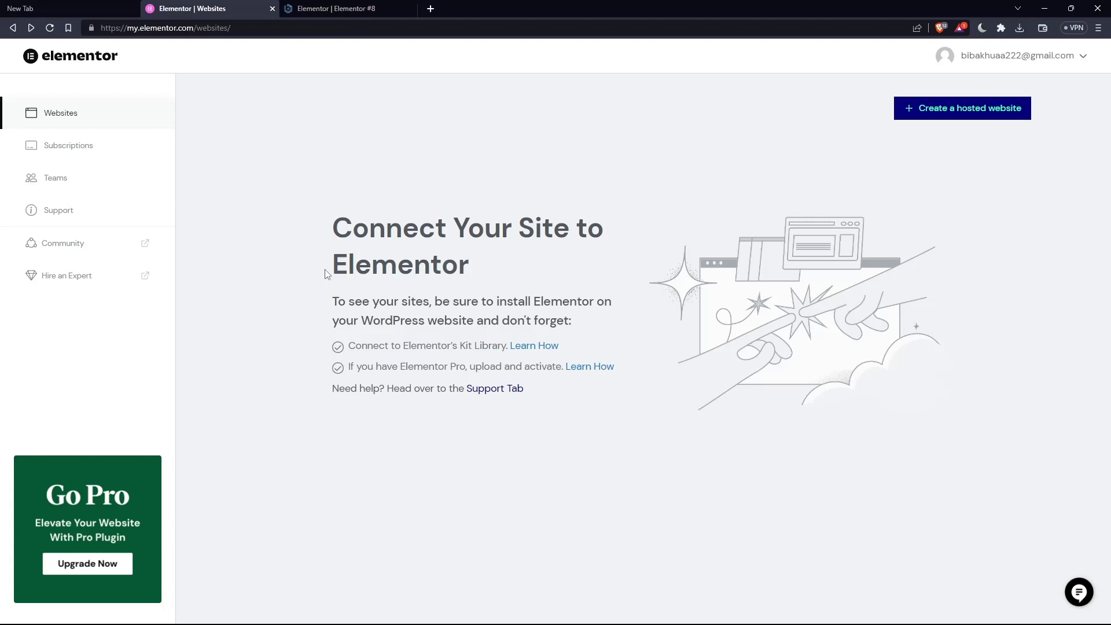
# - Switch to the 'Elementor | Elementor #8' tab to show its page editor
pyautogui.click(350, 8)
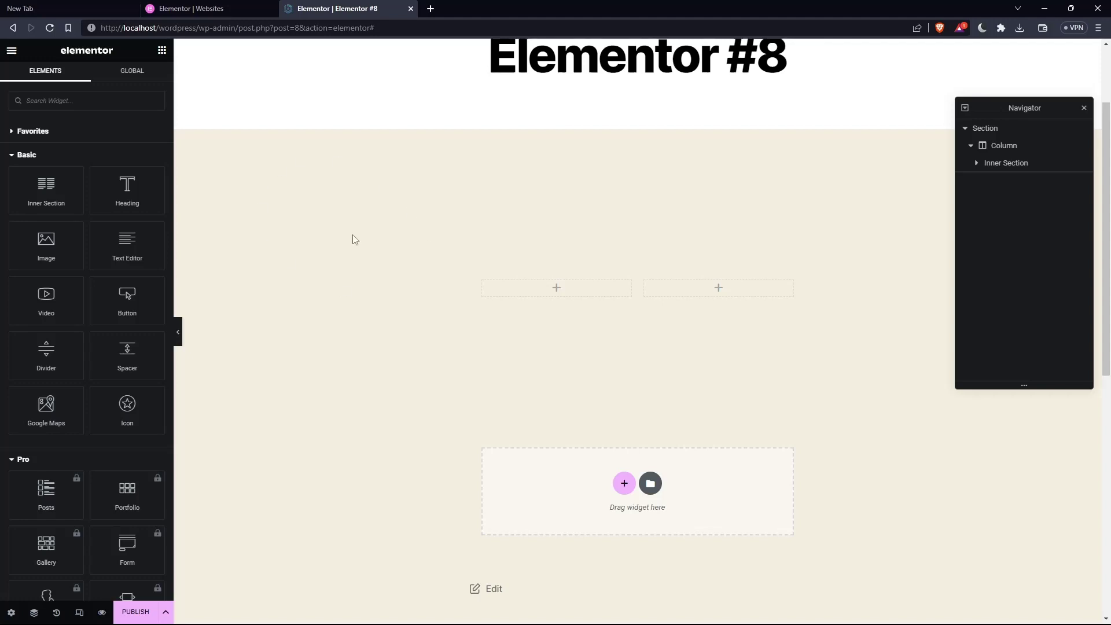
pyautogui.scroll(-2, 38, 357)
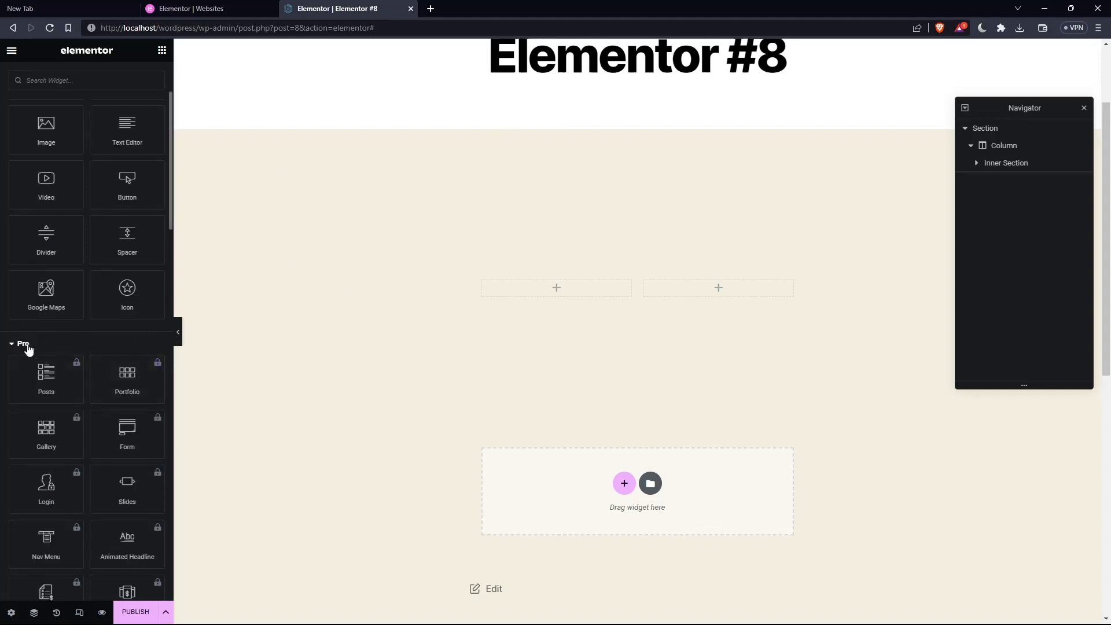
pyautogui.click(220, 5)
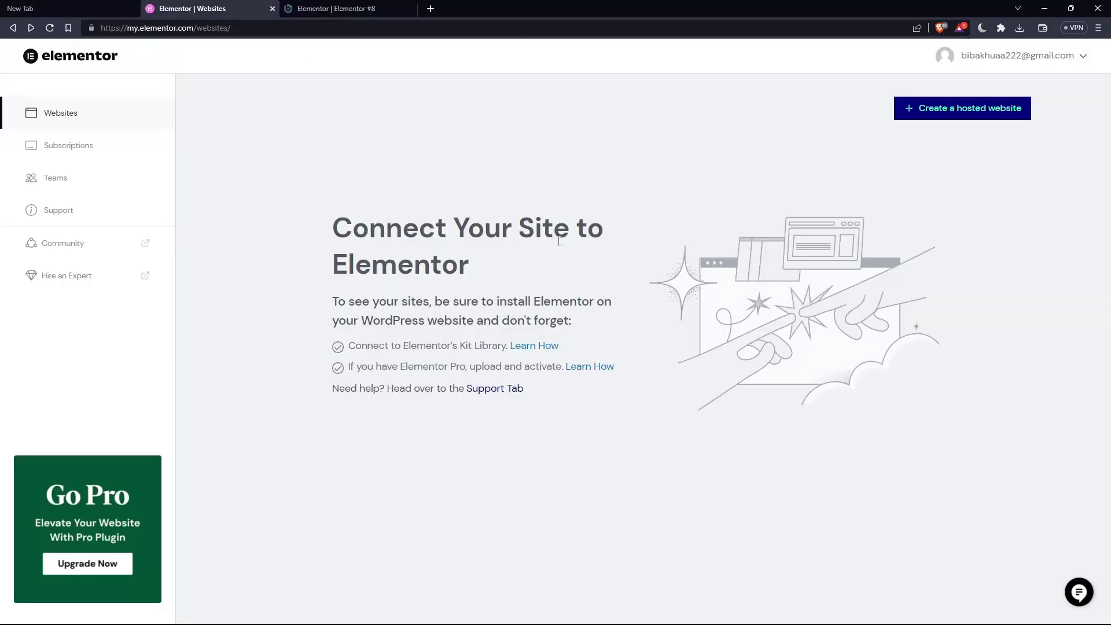
pyautogui.click(931, 115)
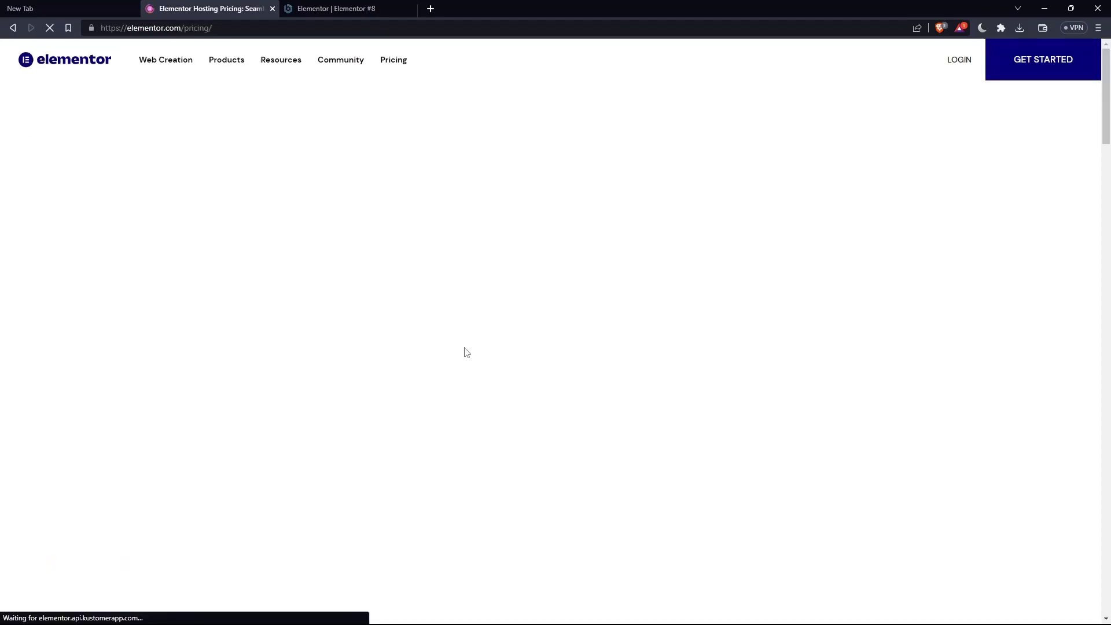
pyautogui.scroll(-1, 729, 387)
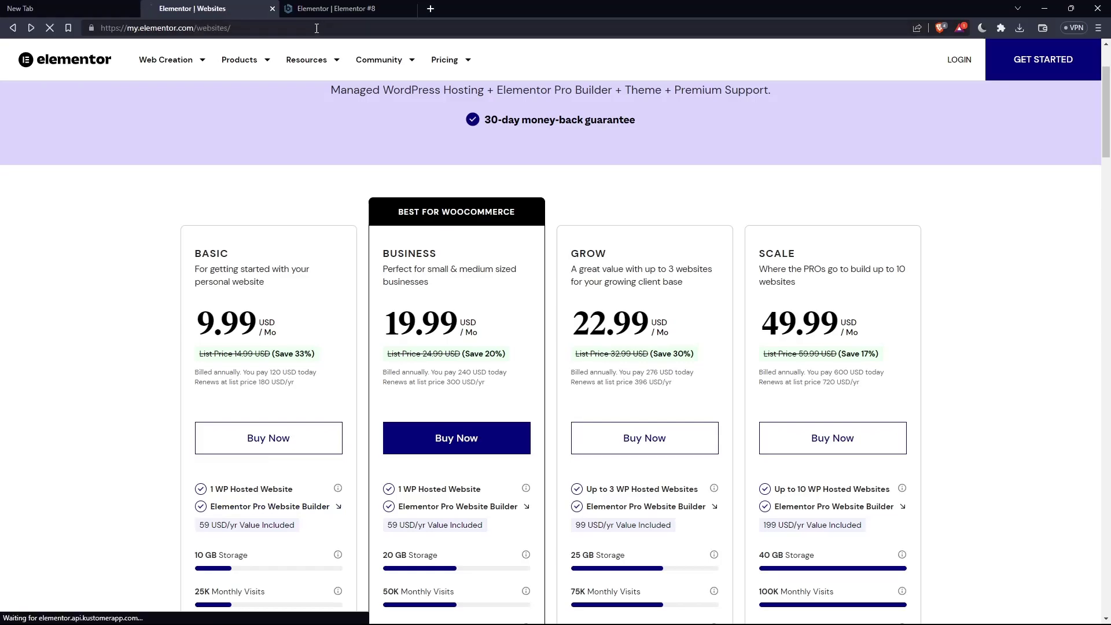
pyautogui.click(335, 8)
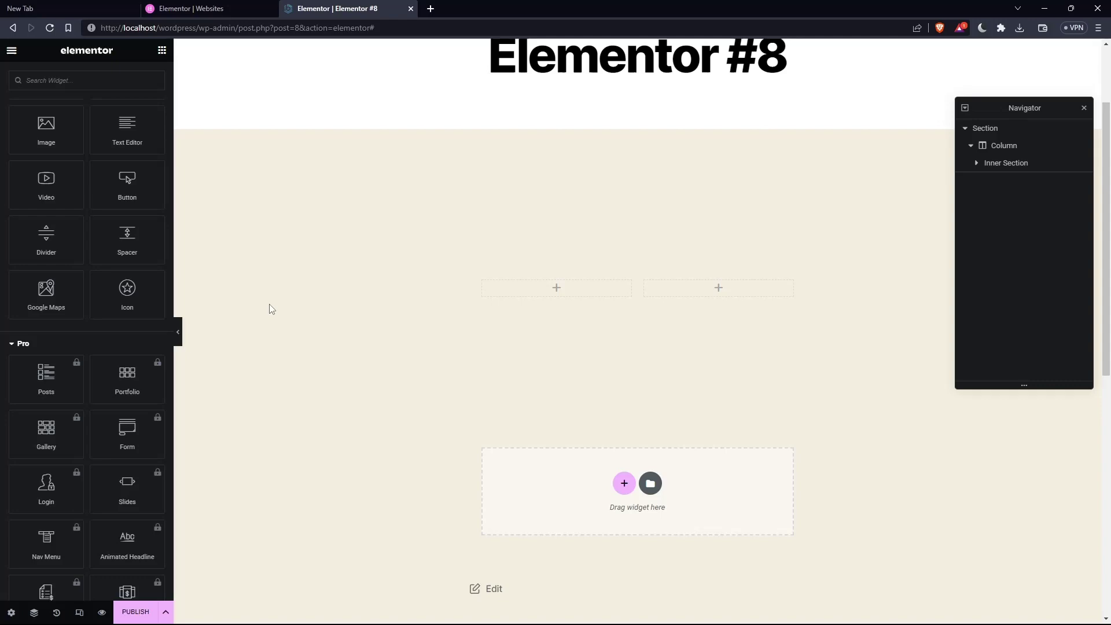
pyautogui.click(64, 8)
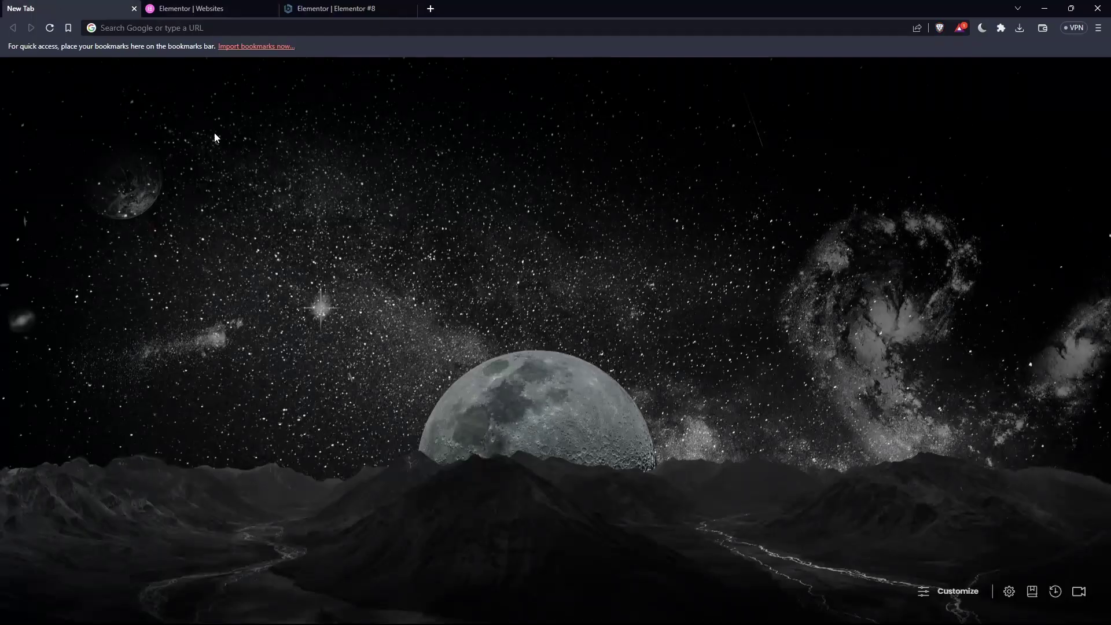
pyautogui.click(317, 8)
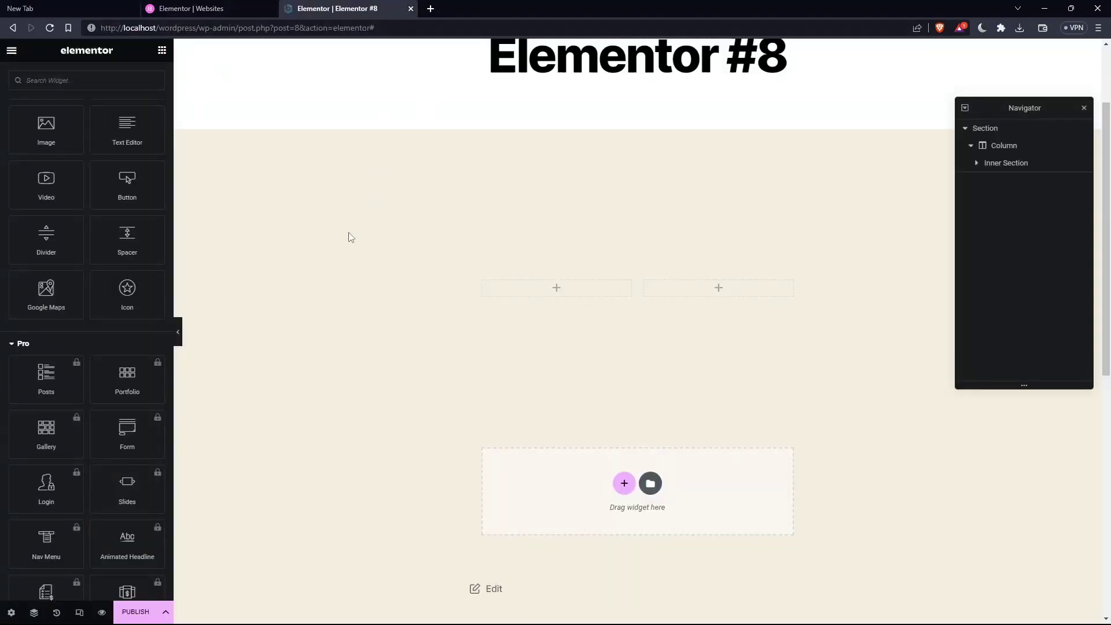